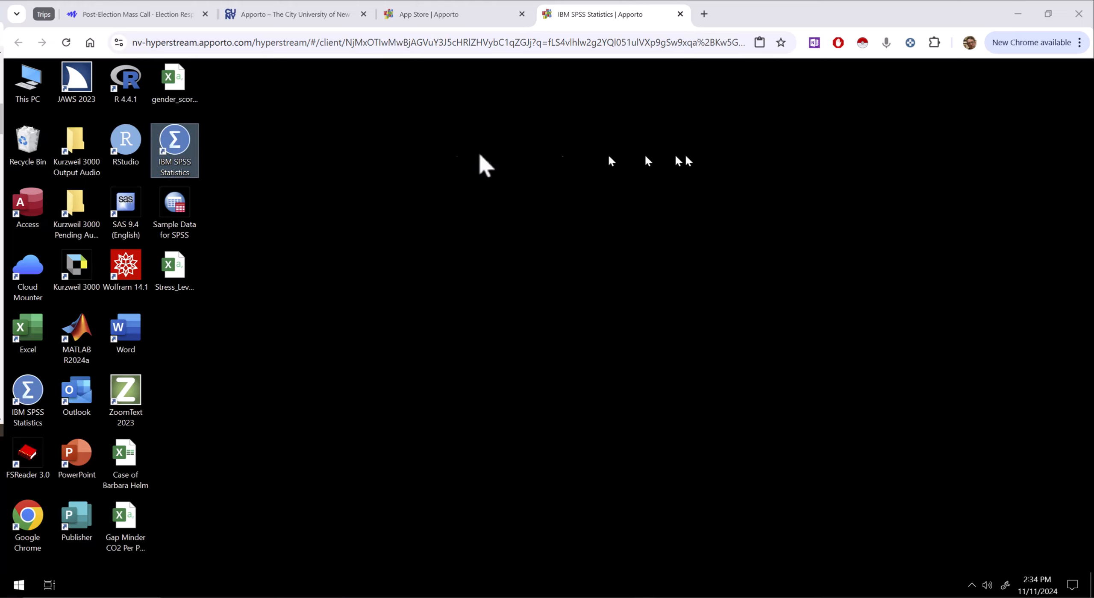
- Launch IBM SPSS Statistics and open the data file Sample Data for SPSS.sav from the Desktop
double_click(168, 146)
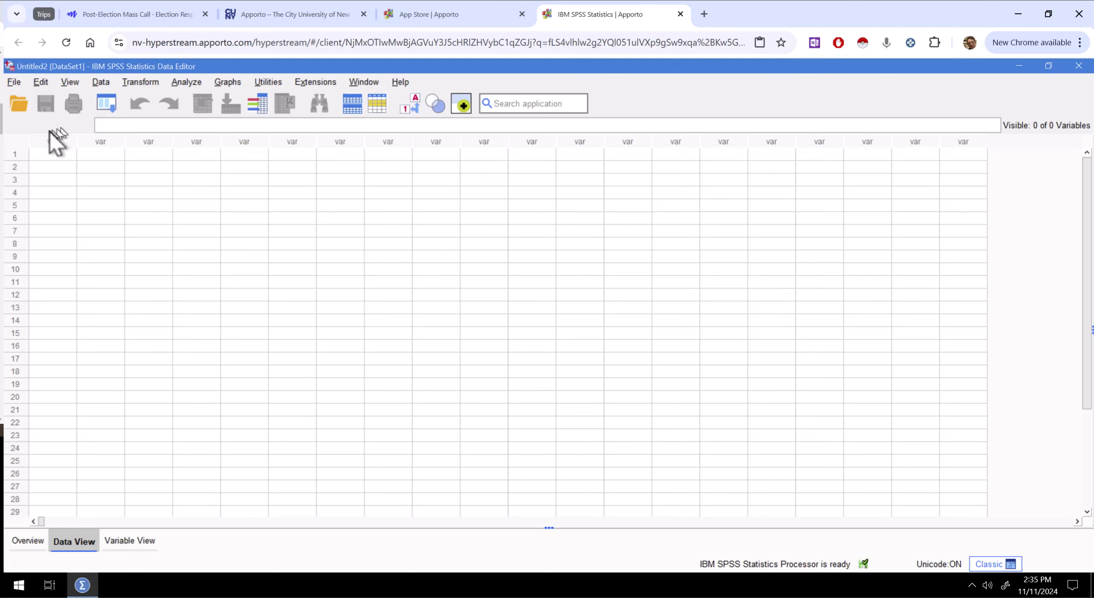
left_click(15, 82)
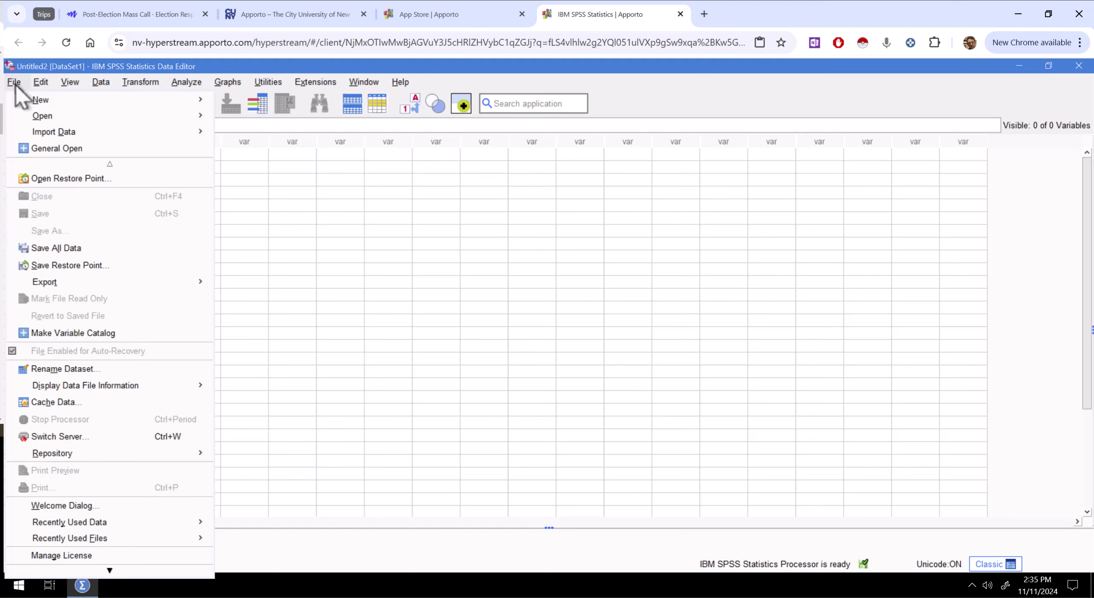
mouse_move(52, 99)
mouse_move(76, 115)
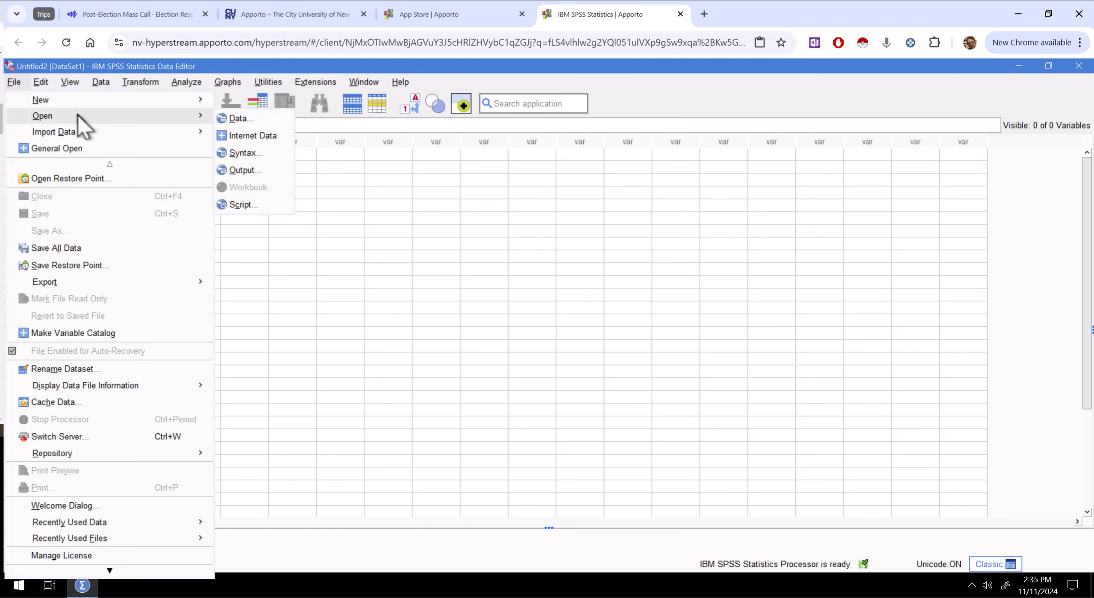
left_click(236, 118)
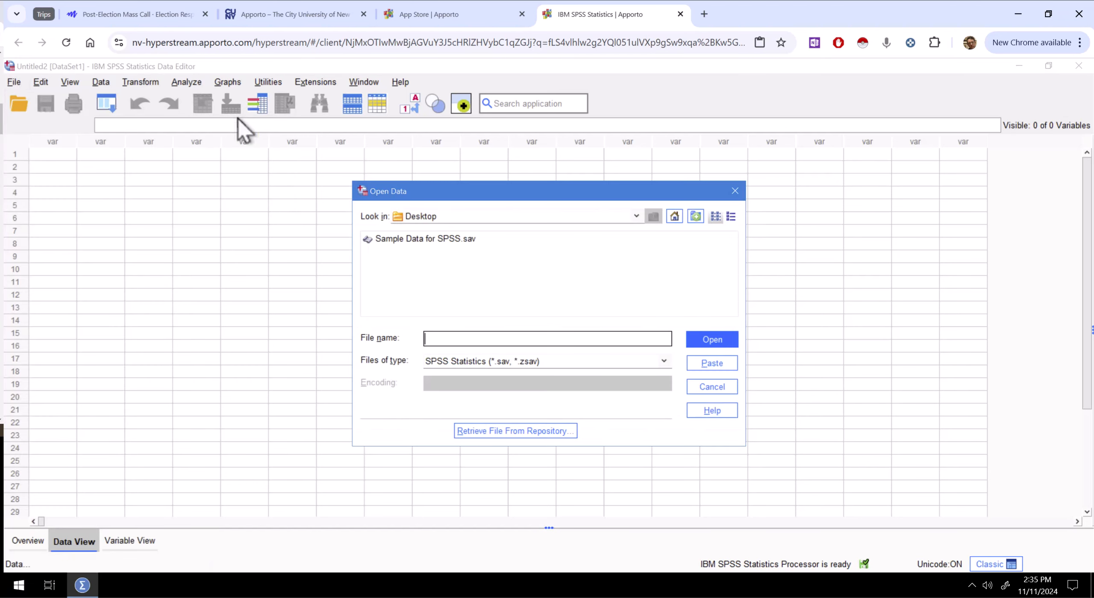
left_click(445, 238)
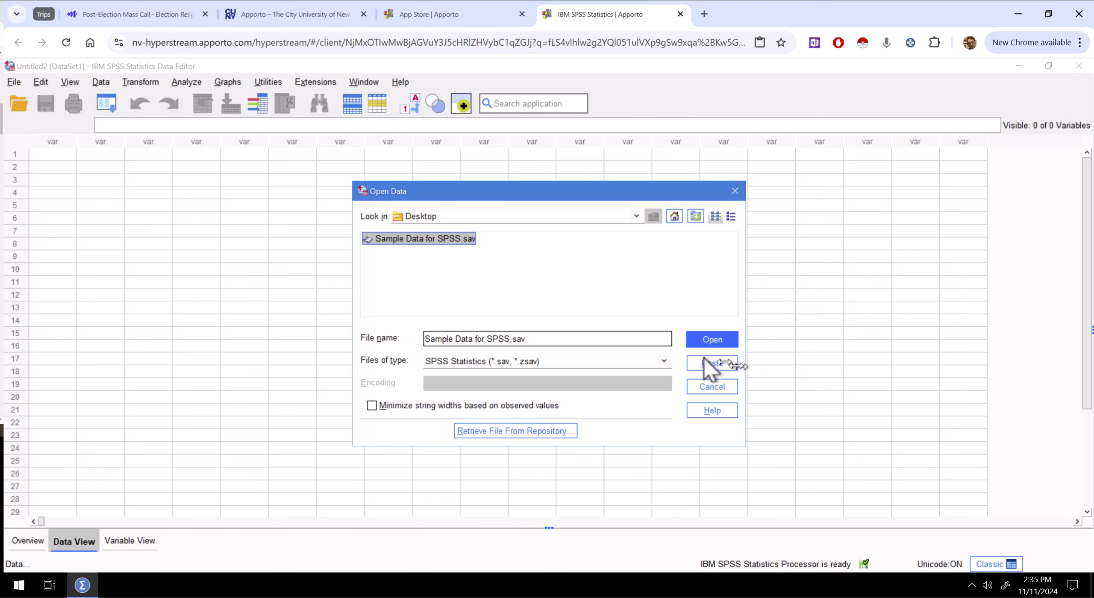
left_click(704, 343)
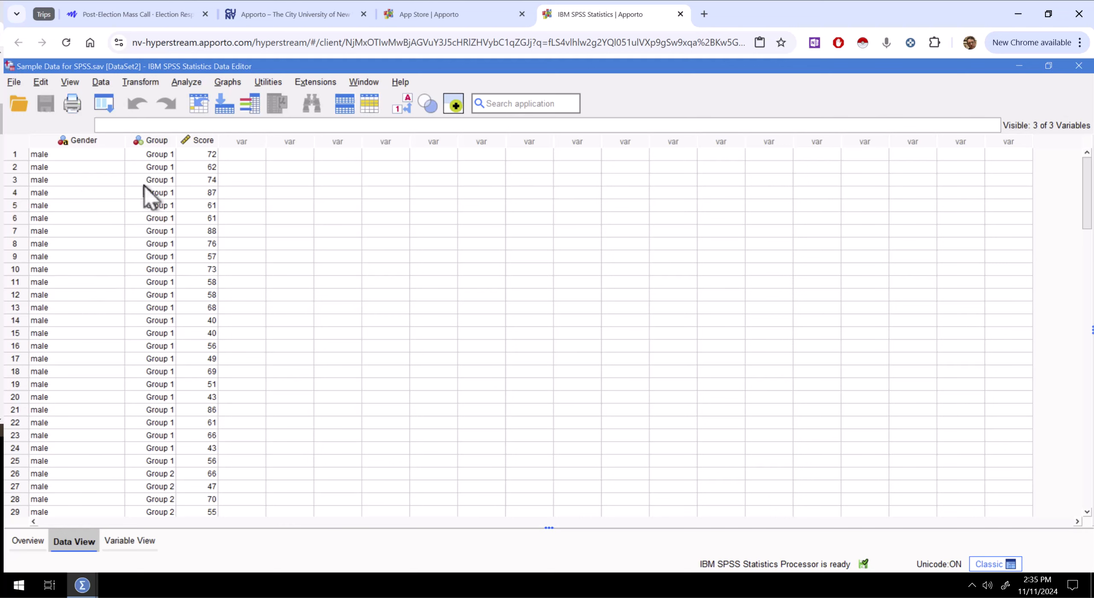
- Set up a One-Sample T Test on the sample data with Score as the test variable
scroll(143, 185, "down", 5)
scroll(143, 185, "down", 6)
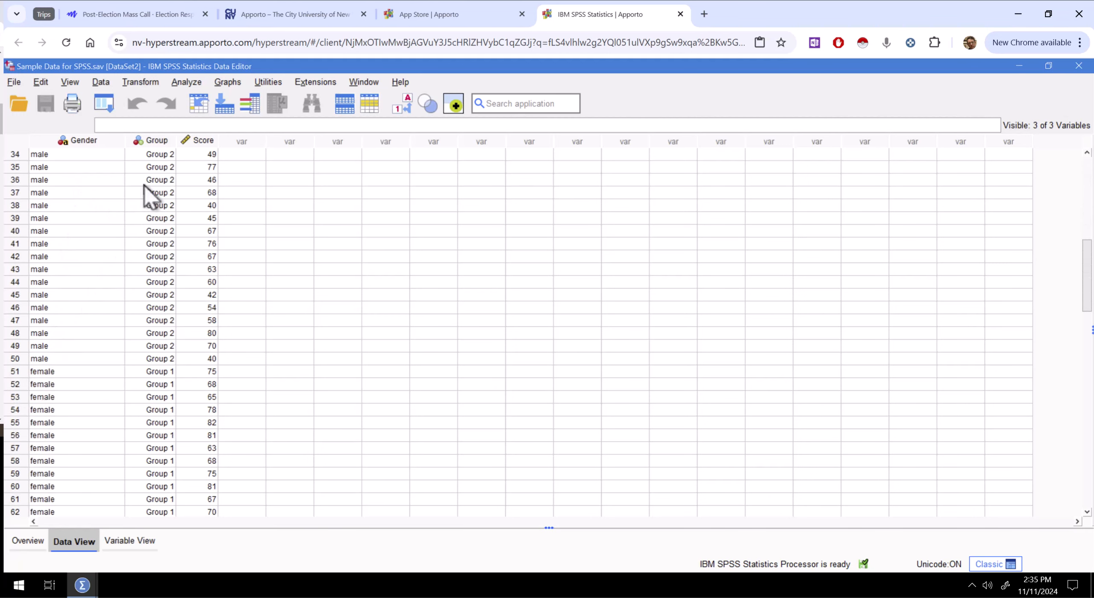
scroll(144, 185, "up", 3)
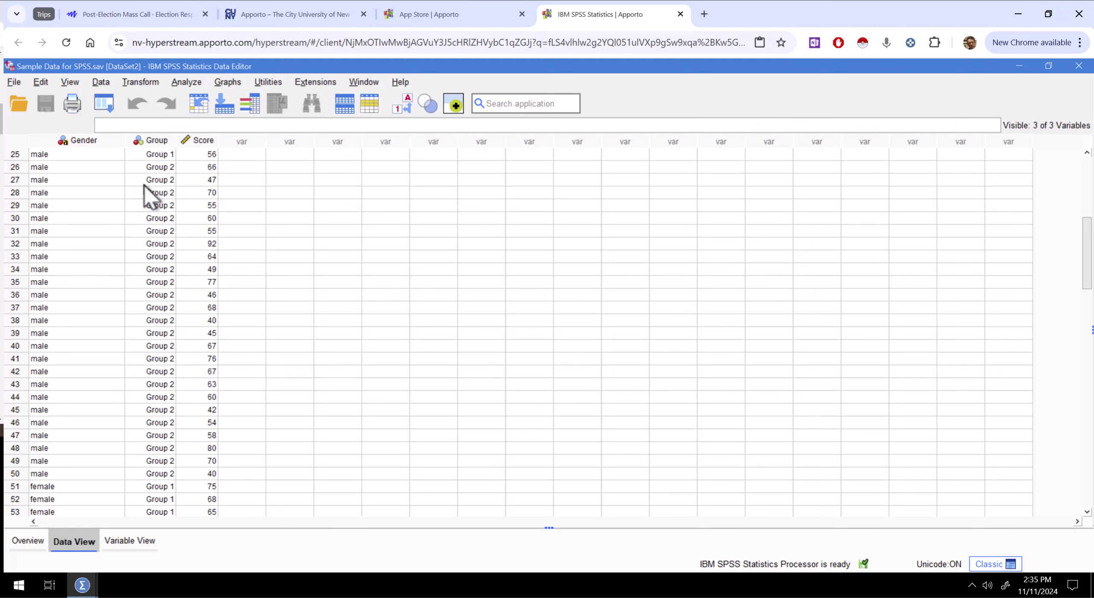
scroll(168, 472, "down", 3)
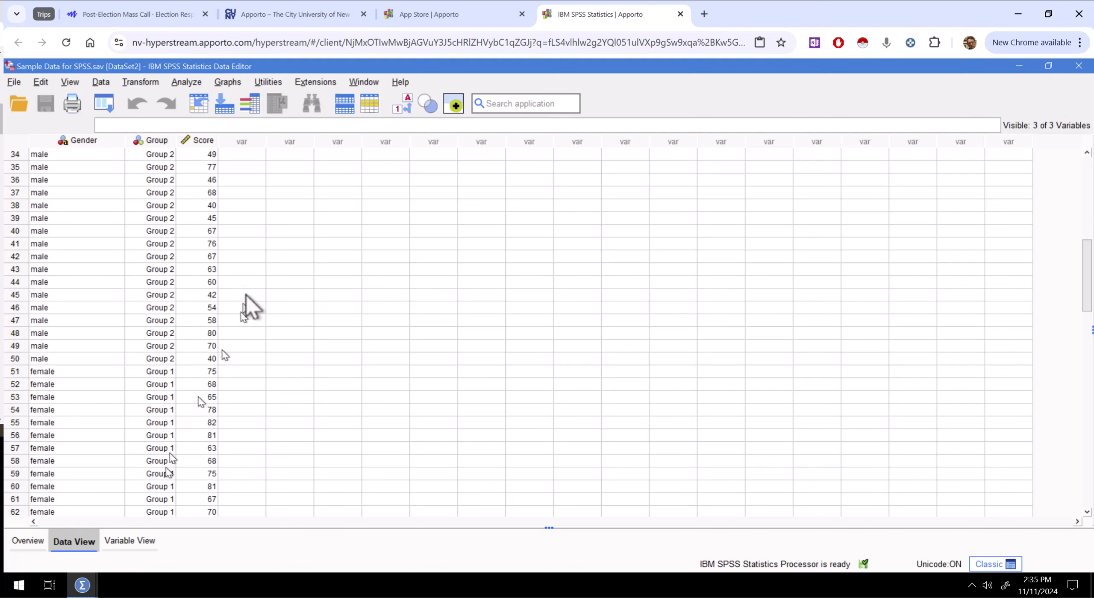
scroll(246, 296, "up", 11)
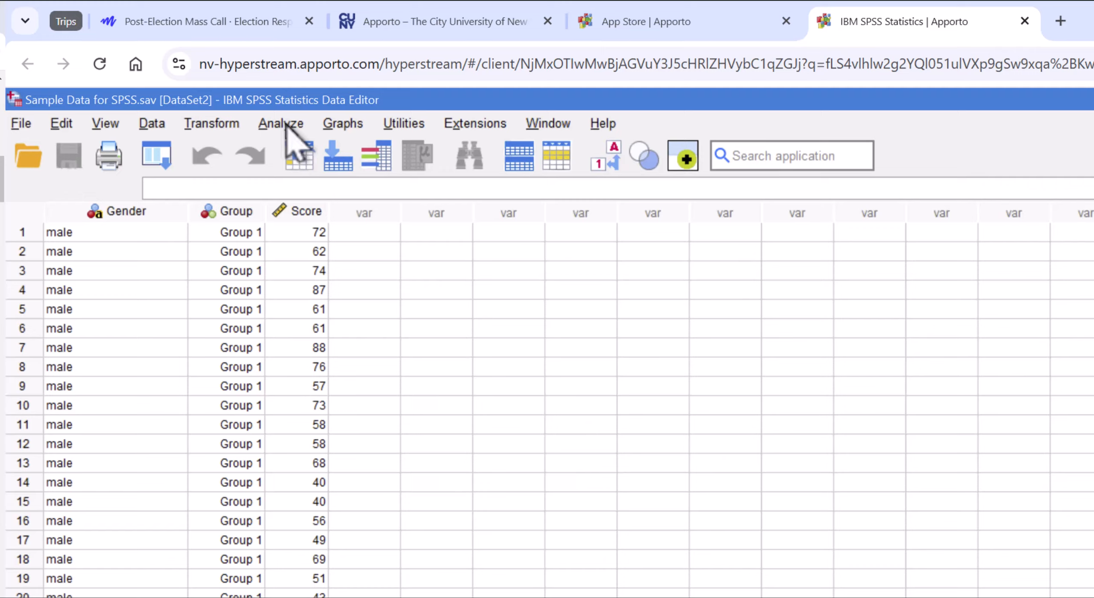
left_click(188, 82)
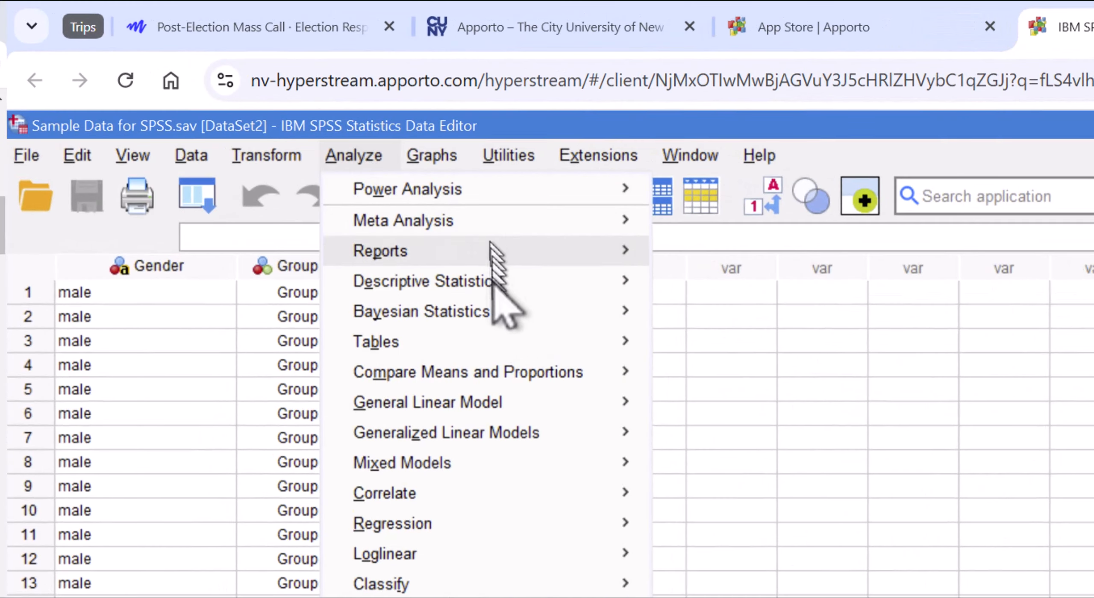
mouse_move(539, 380)
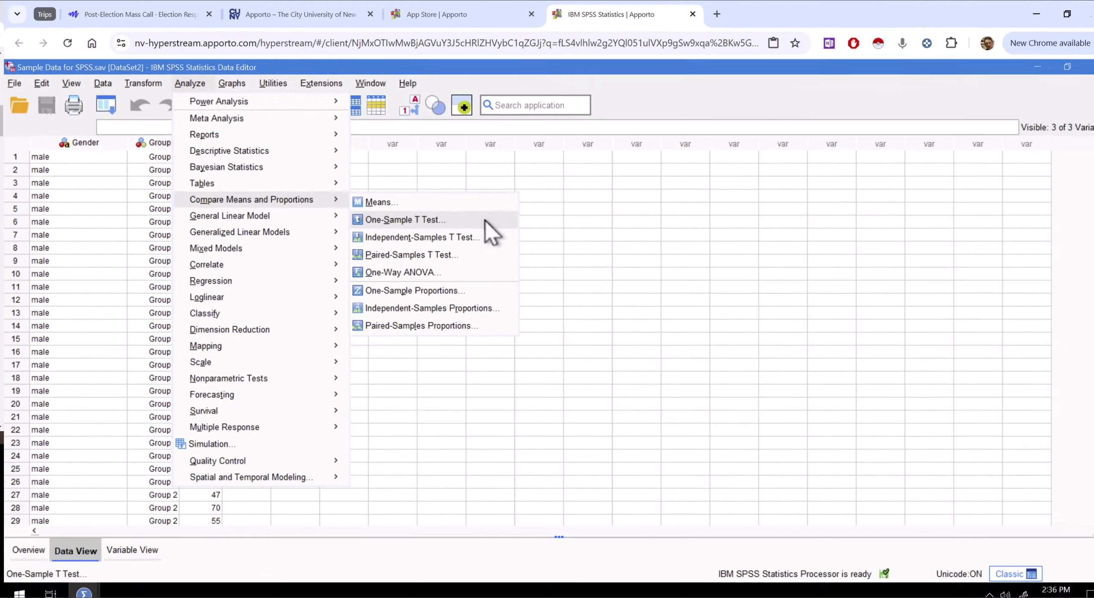
left_click(904, 411)
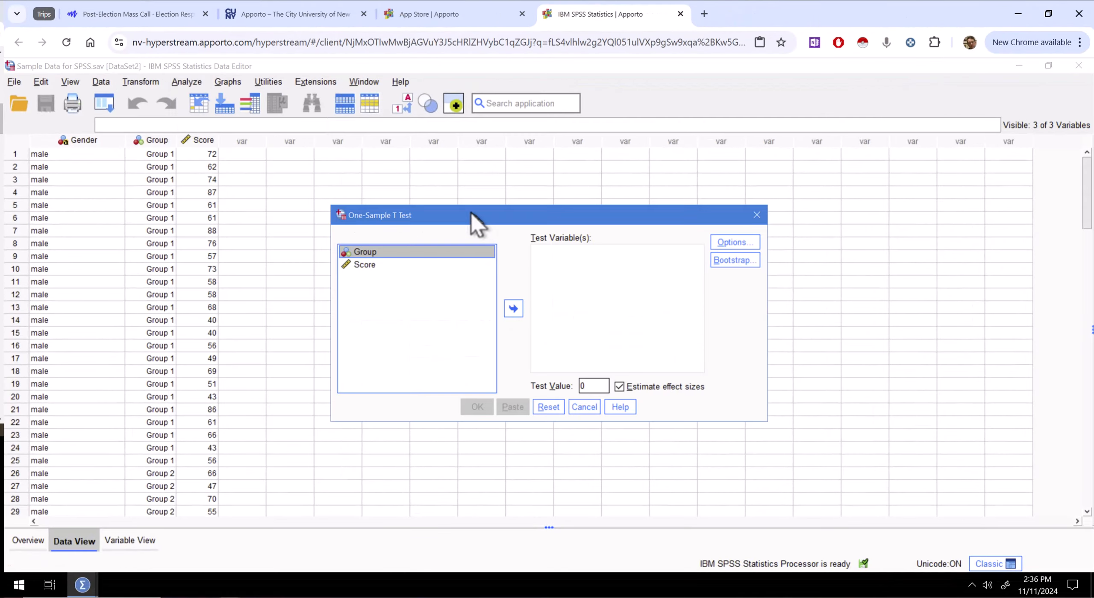
left_click(366, 264)
left_click_drag(367, 263, 516, 317)
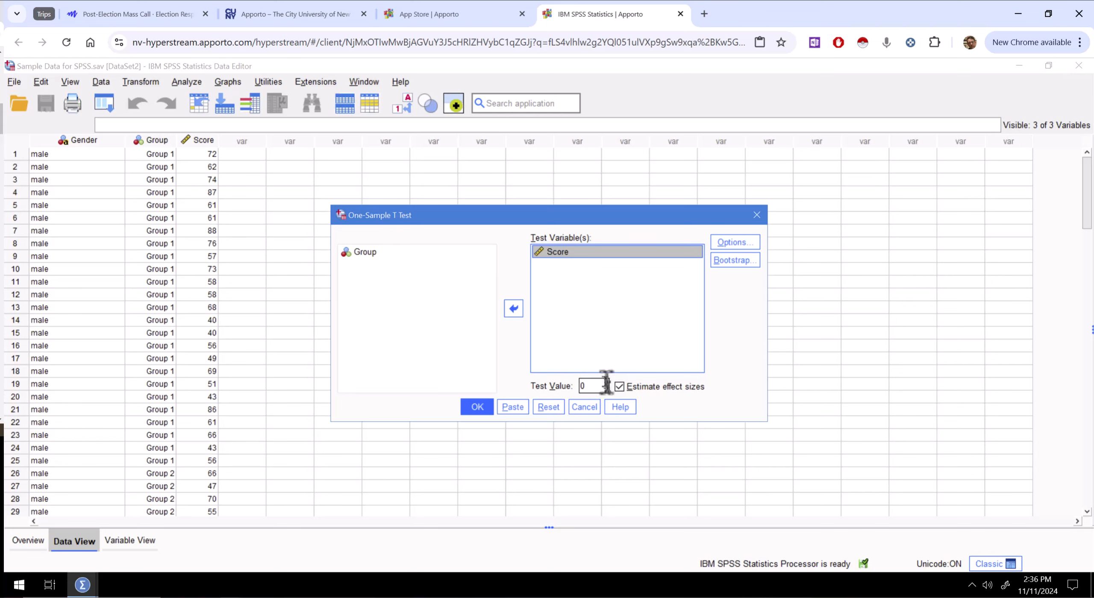
- Set the test value to 69 and run the one-sample t test with effect size estimation kept on
left_click(589, 387)
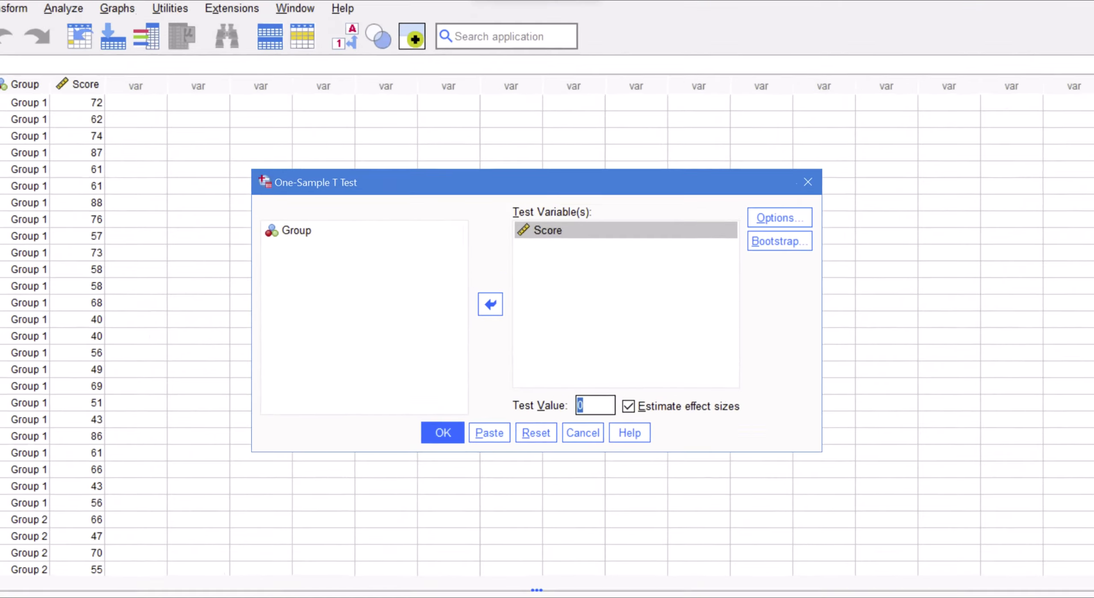
type("69")
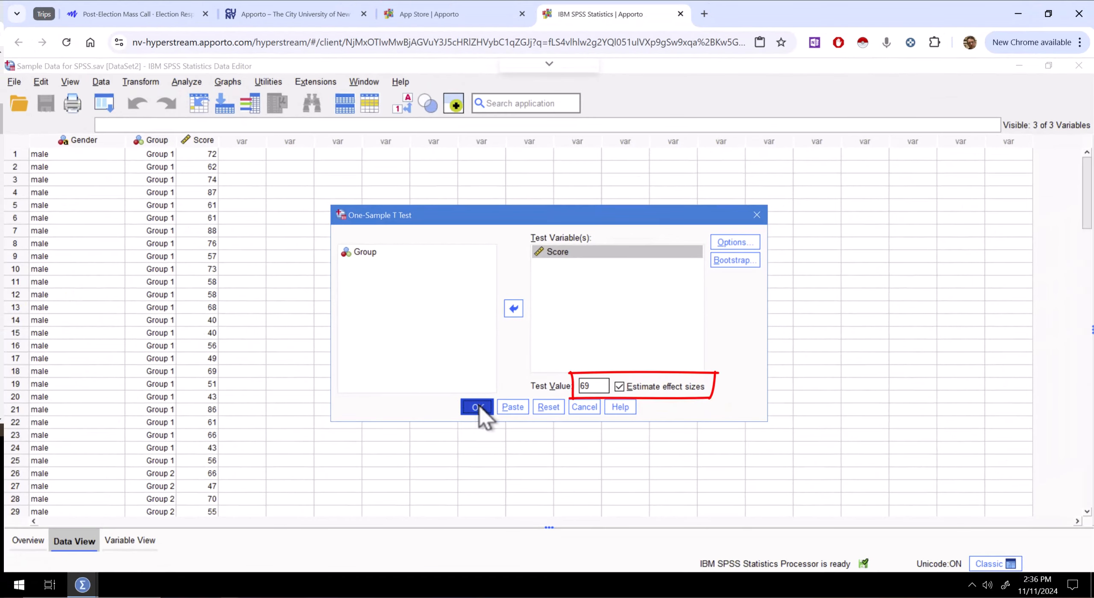
left_click(453, 425)
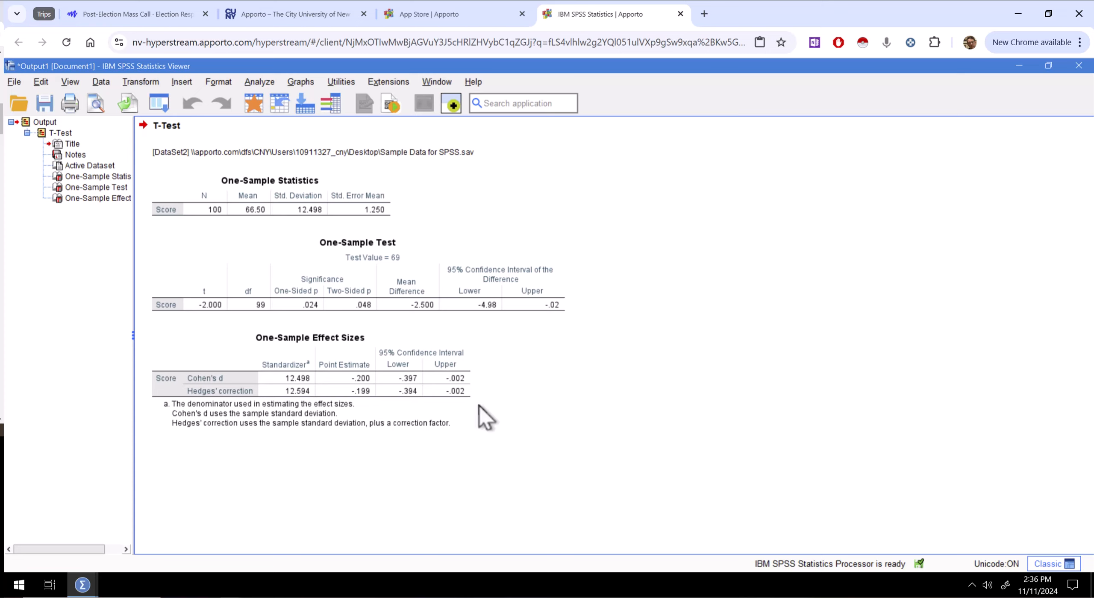
left_click(497, 297)
left_click(664, 200)
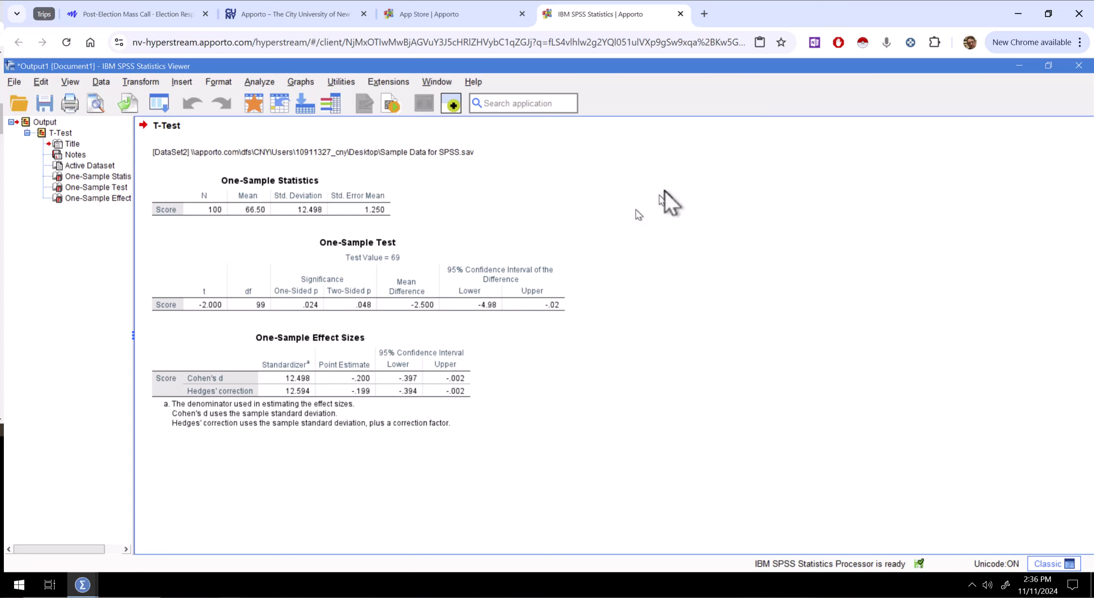
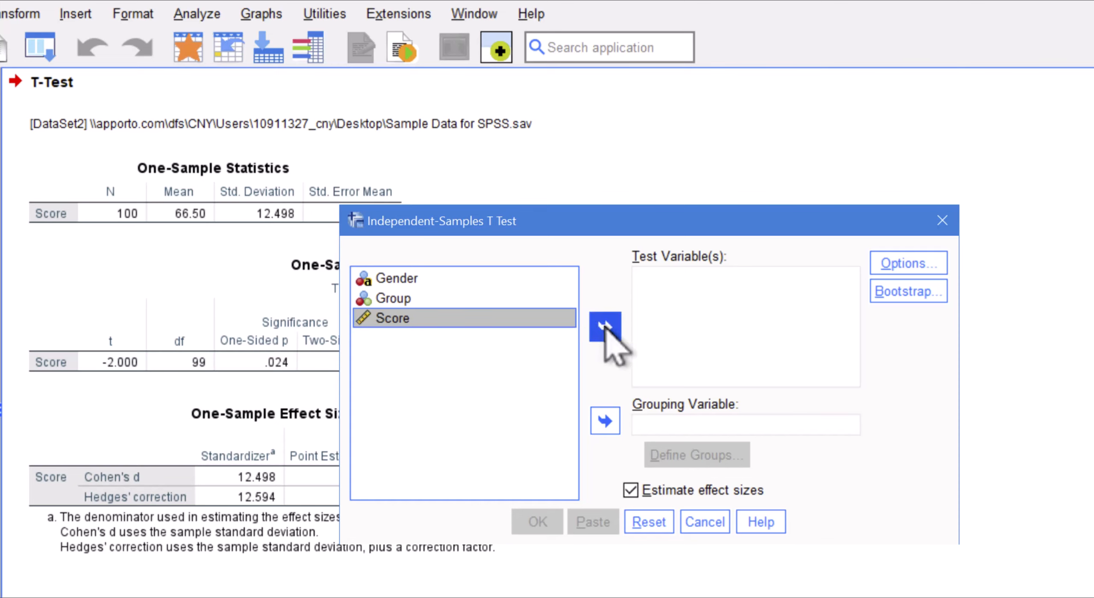
- Assign Score as the test variable and Gender as the grouping variable of the independent-samples t test
left_click(606, 327)
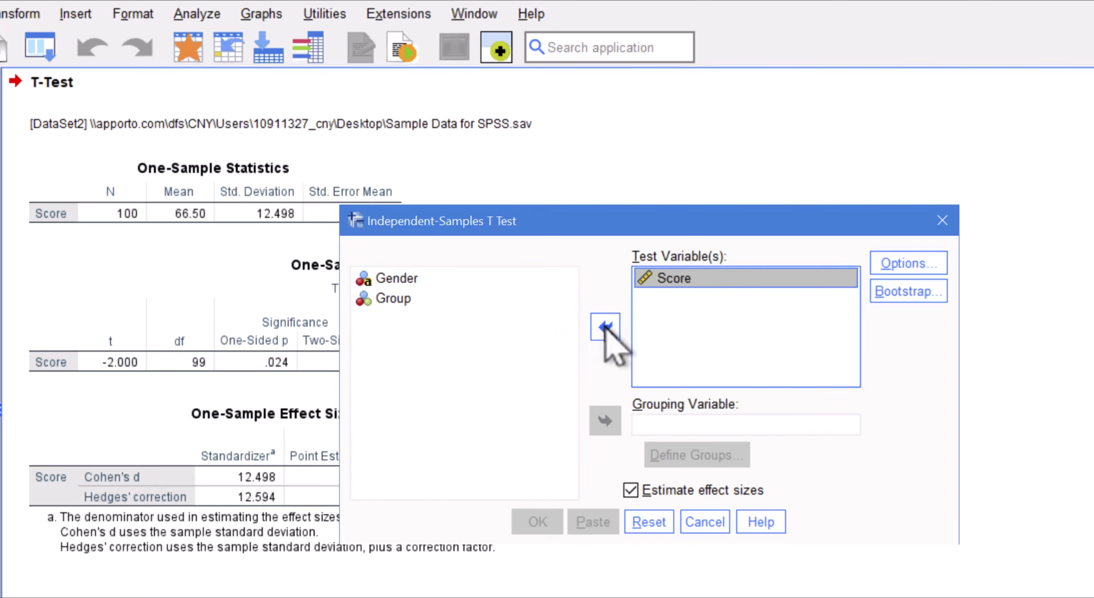
left_click(411, 279)
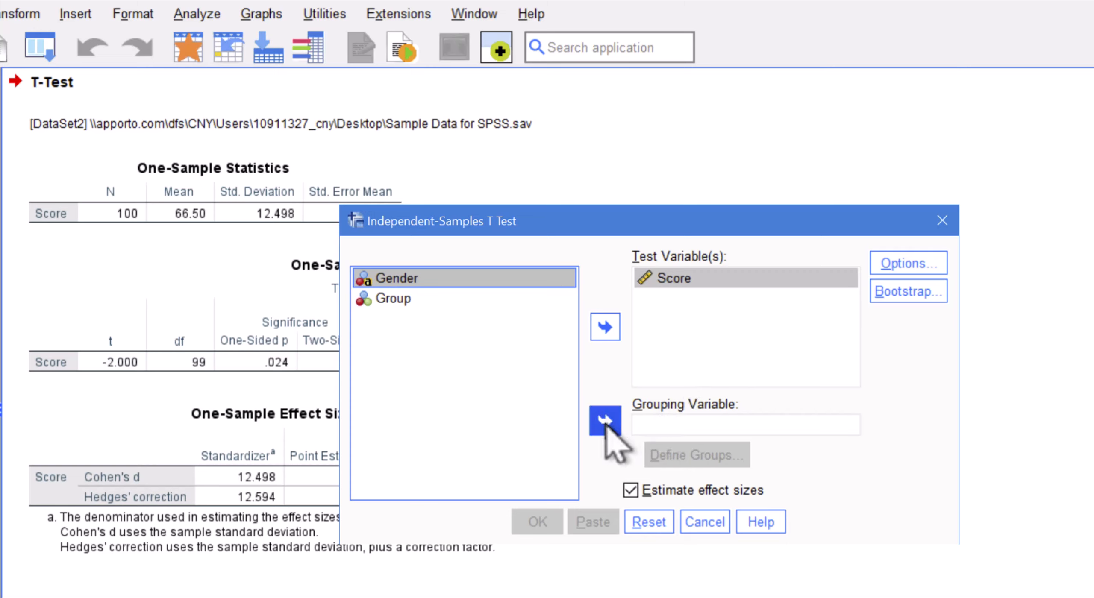
left_click(605, 421)
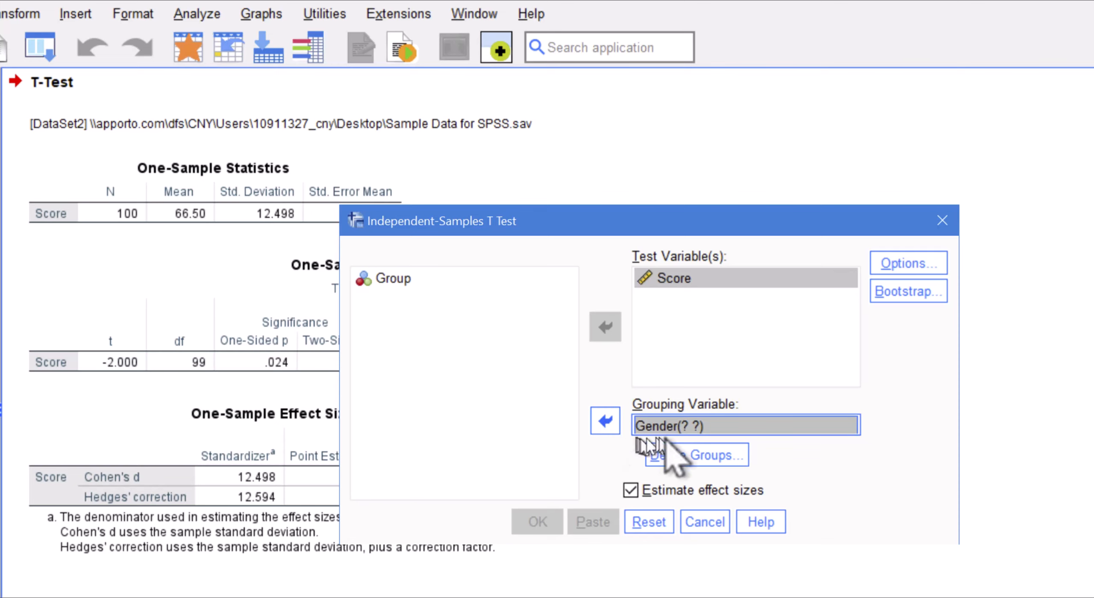
- Define the Gender groups with male as Group 1 and female as Group 2
left_click(718, 458)
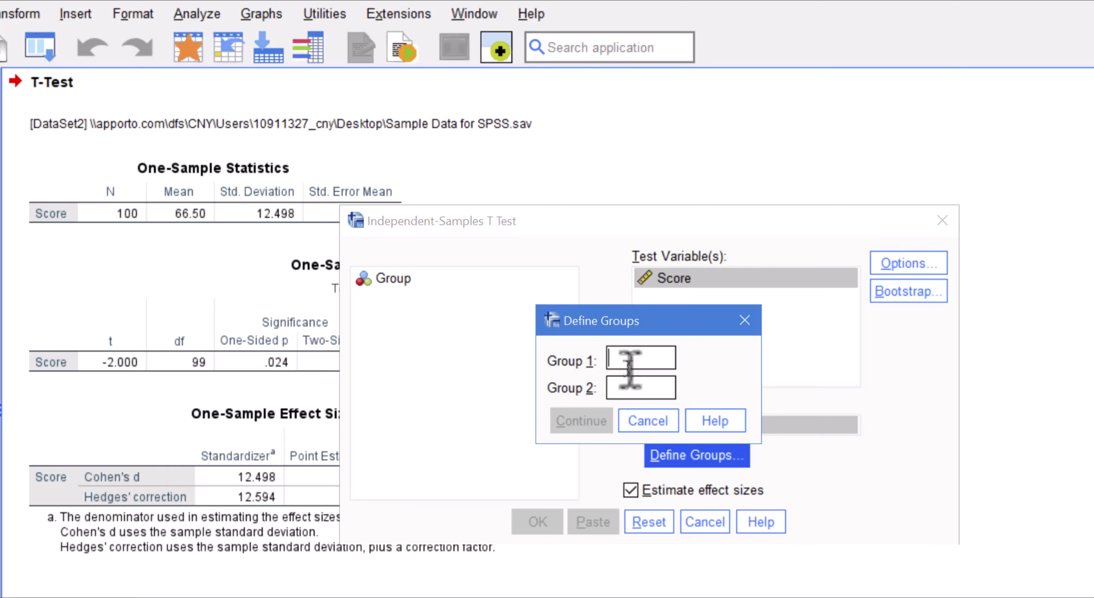
type("male")
left_click(641, 387)
type("fe")
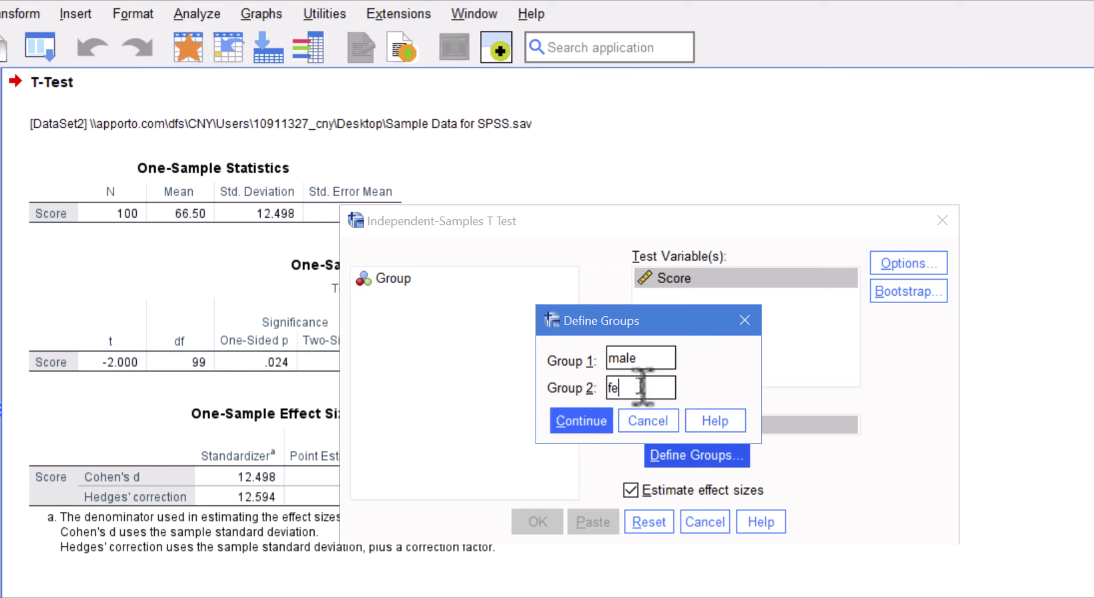
type("male")
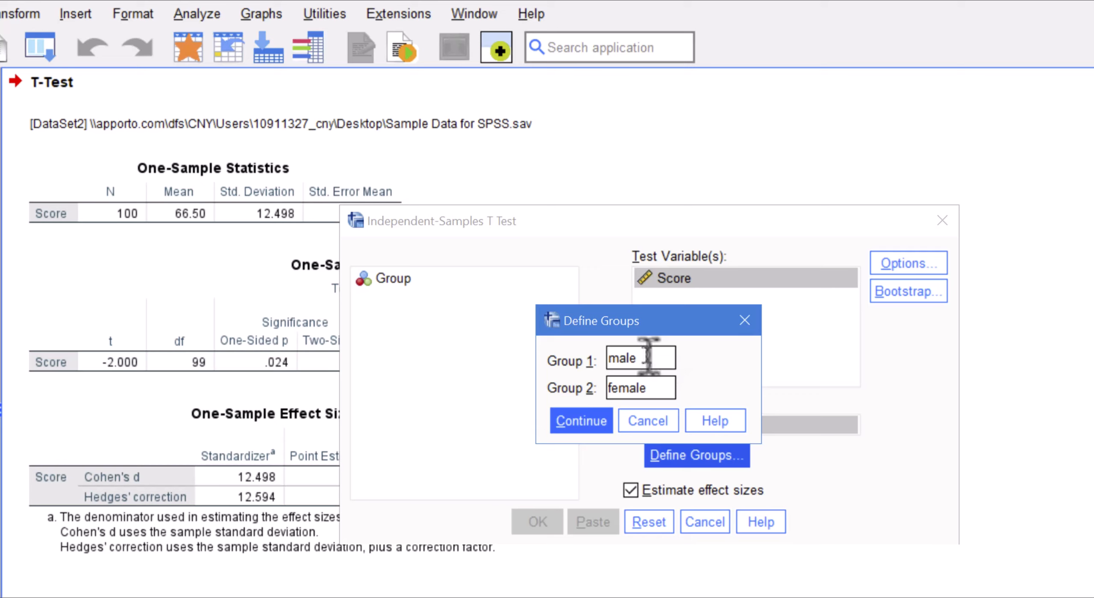
left_click(591, 418)
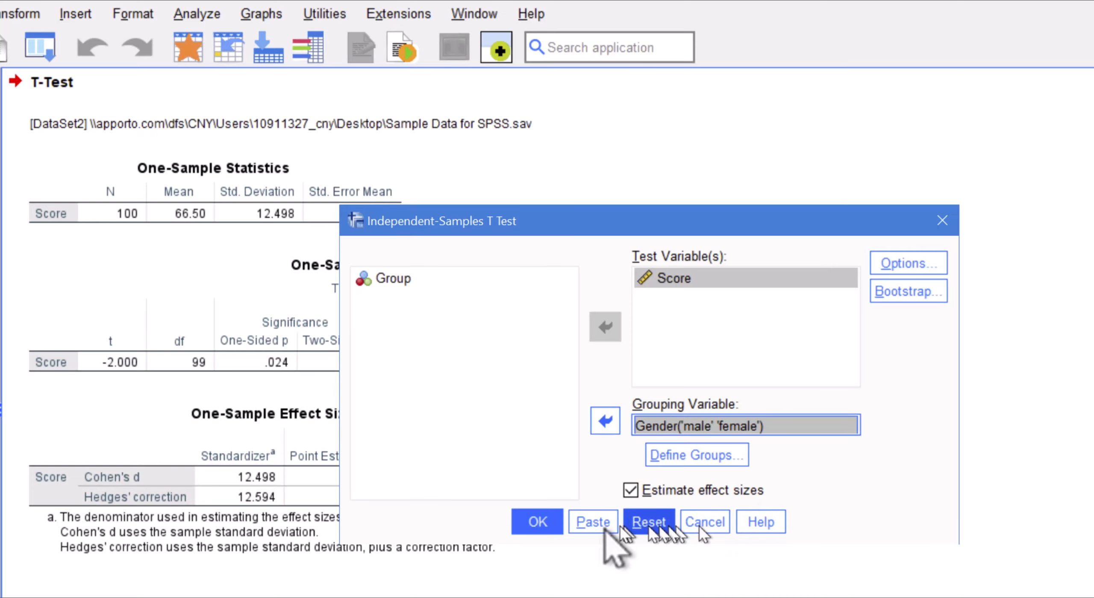
- Run the independent-samples t test with effect size estimation kept on and select the Independent Samples Effect Sizes table in the output
left_click(536, 512)
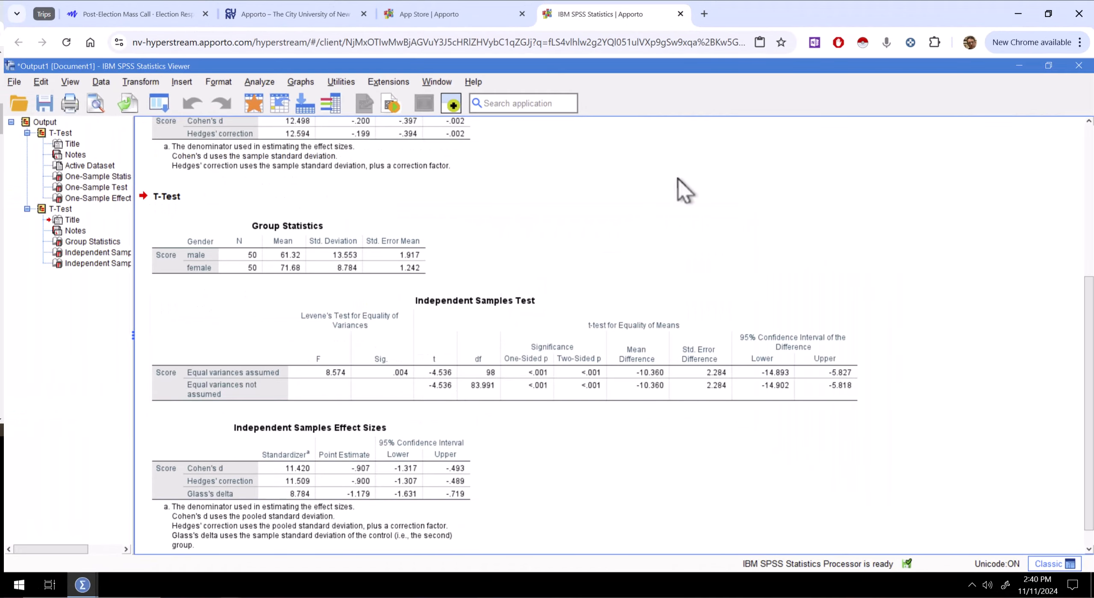
scroll(684, 190, "down", 1)
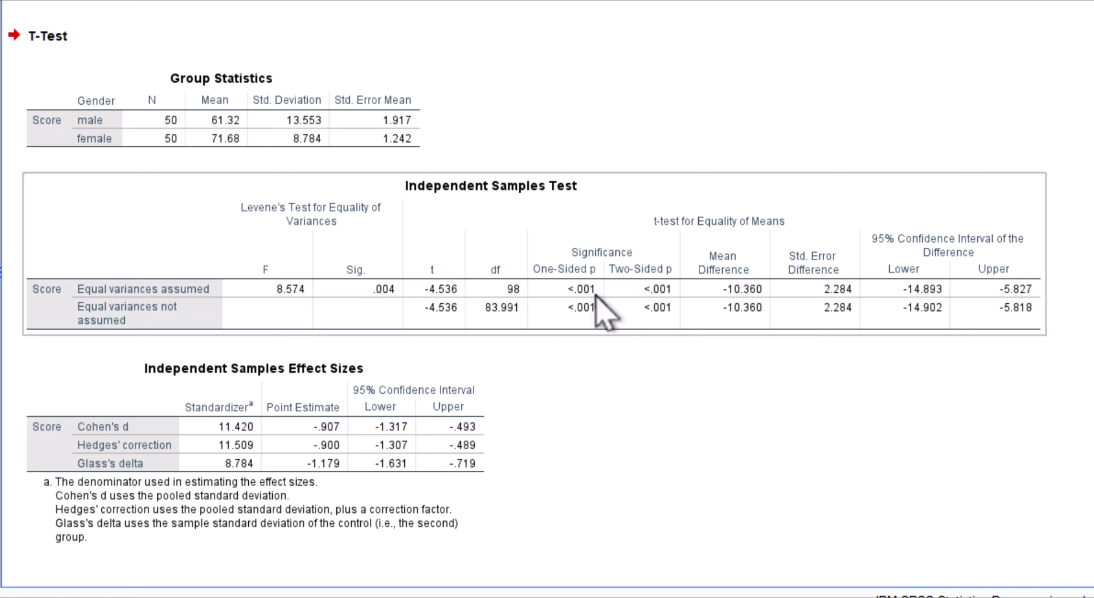
left_click(389, 447)
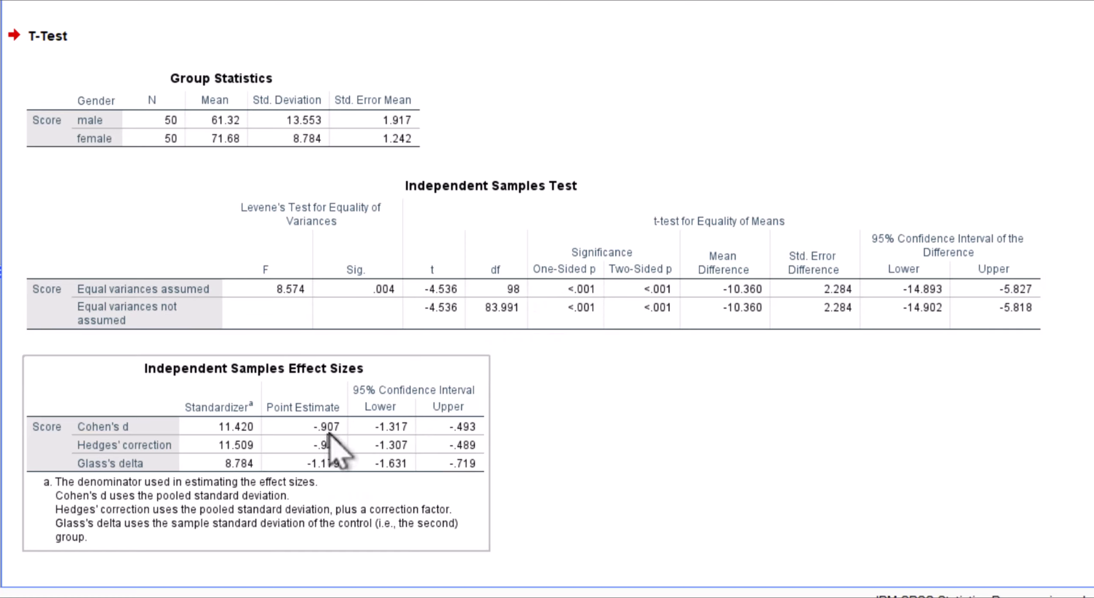